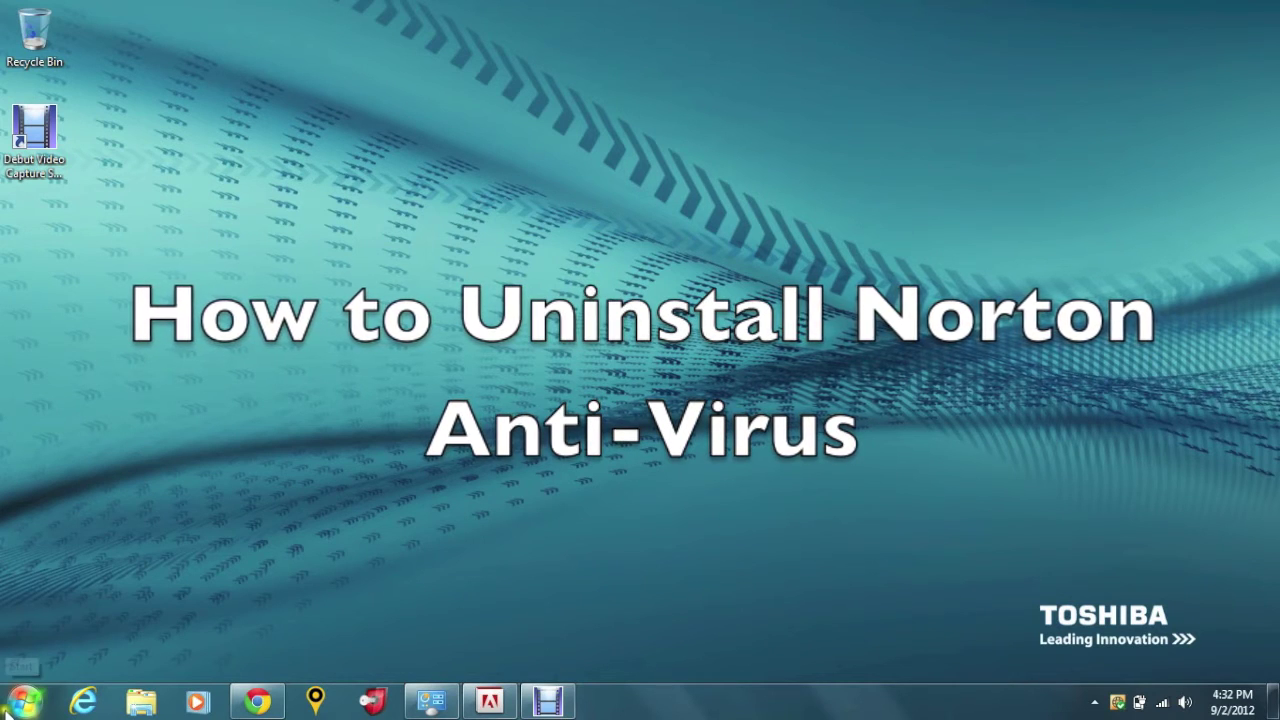
Search the Start menu for 'remove program' and open Add or remove programs
left_click(26, 702)
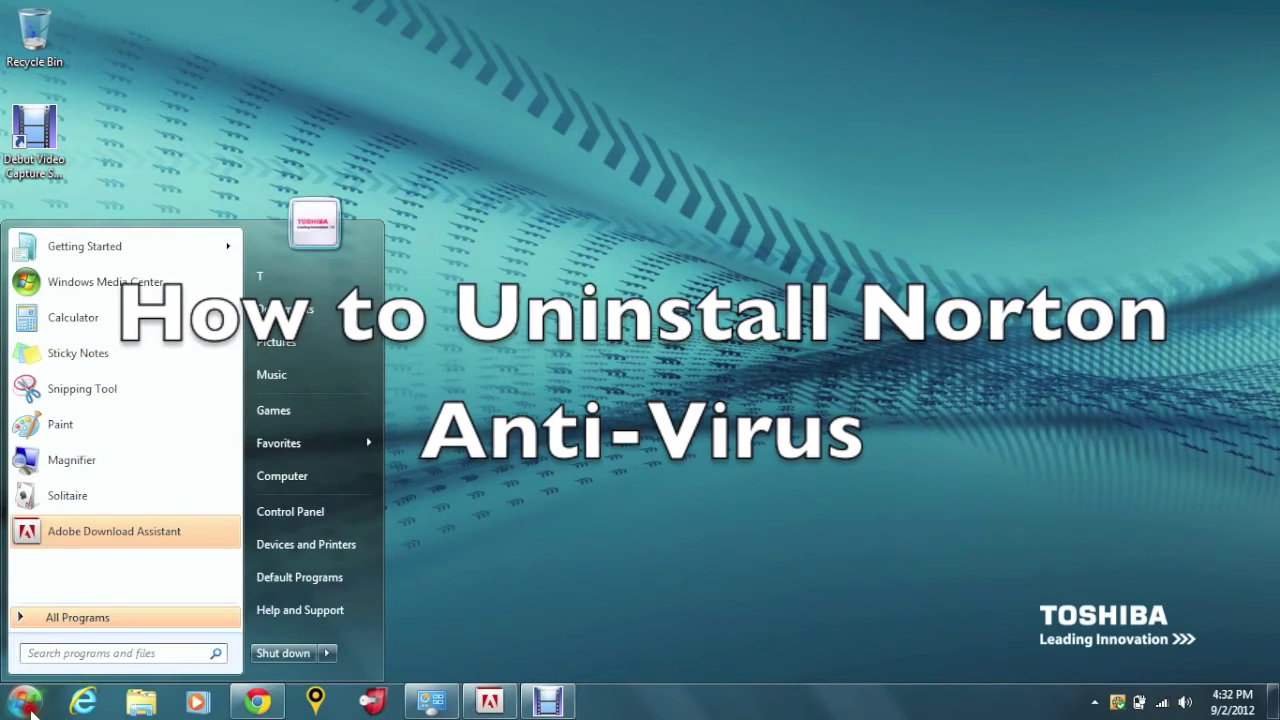
type("remove prog")
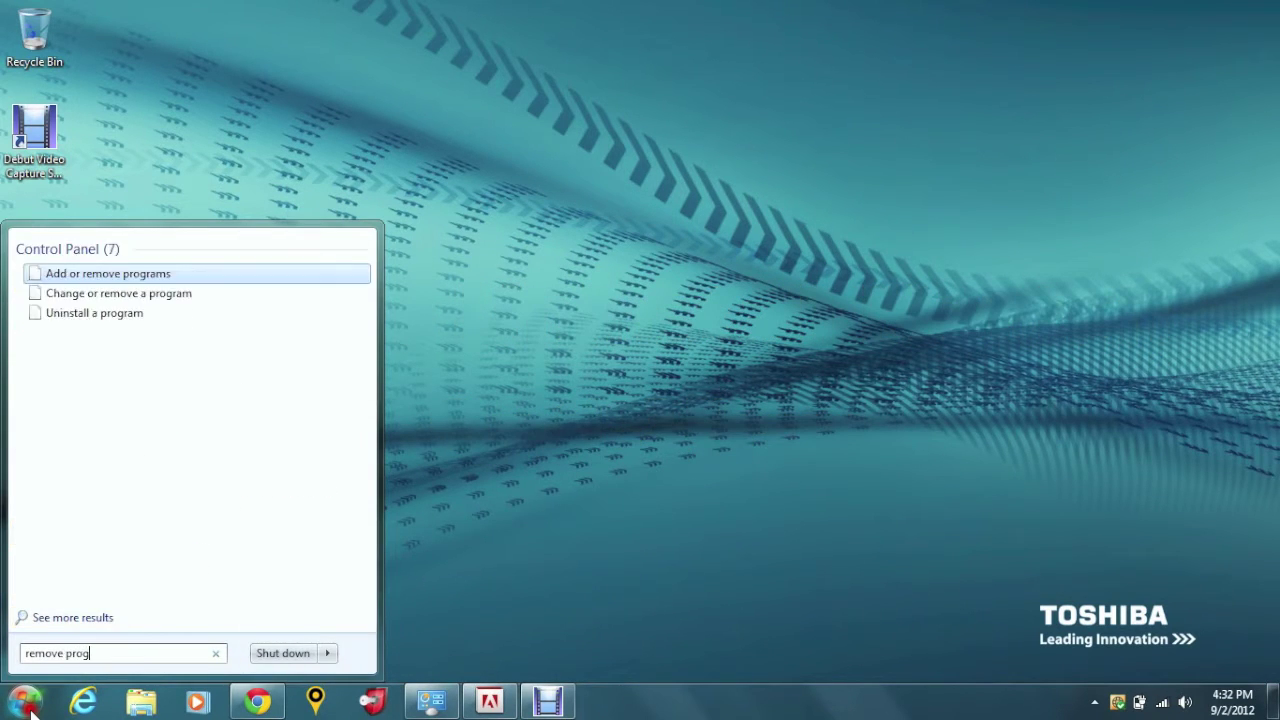
type("ram")
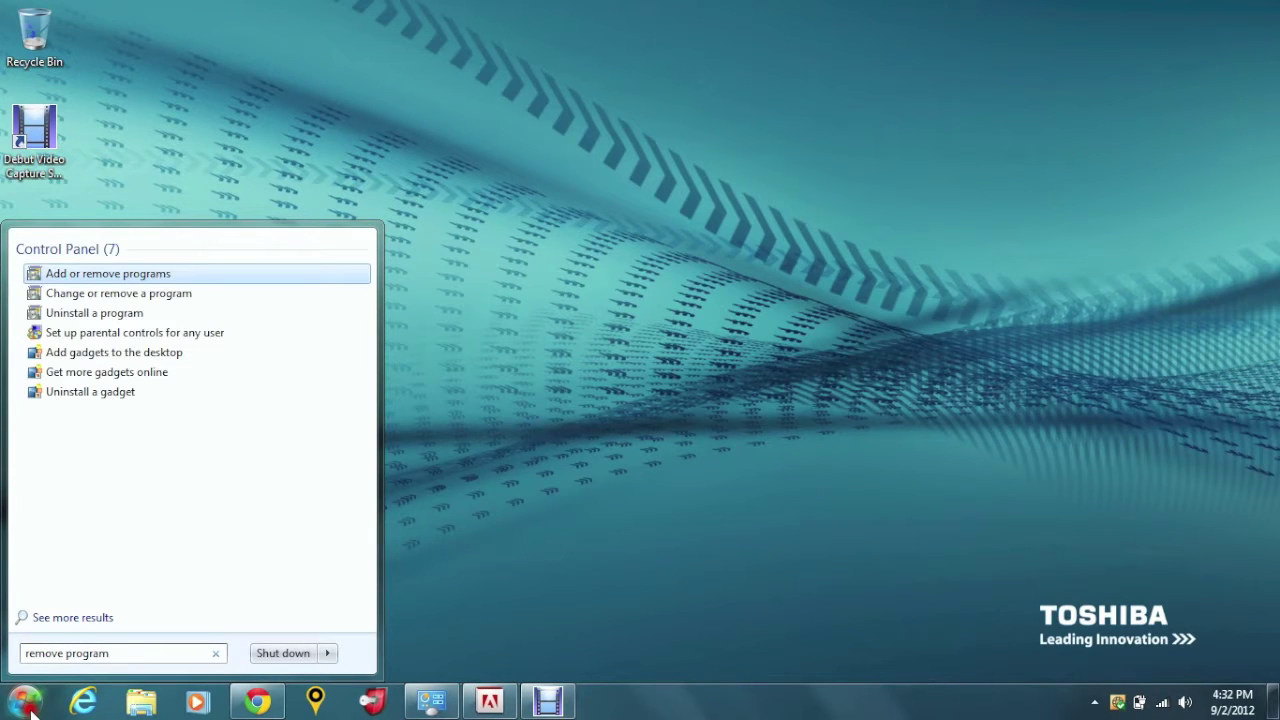
left_click(95, 280)
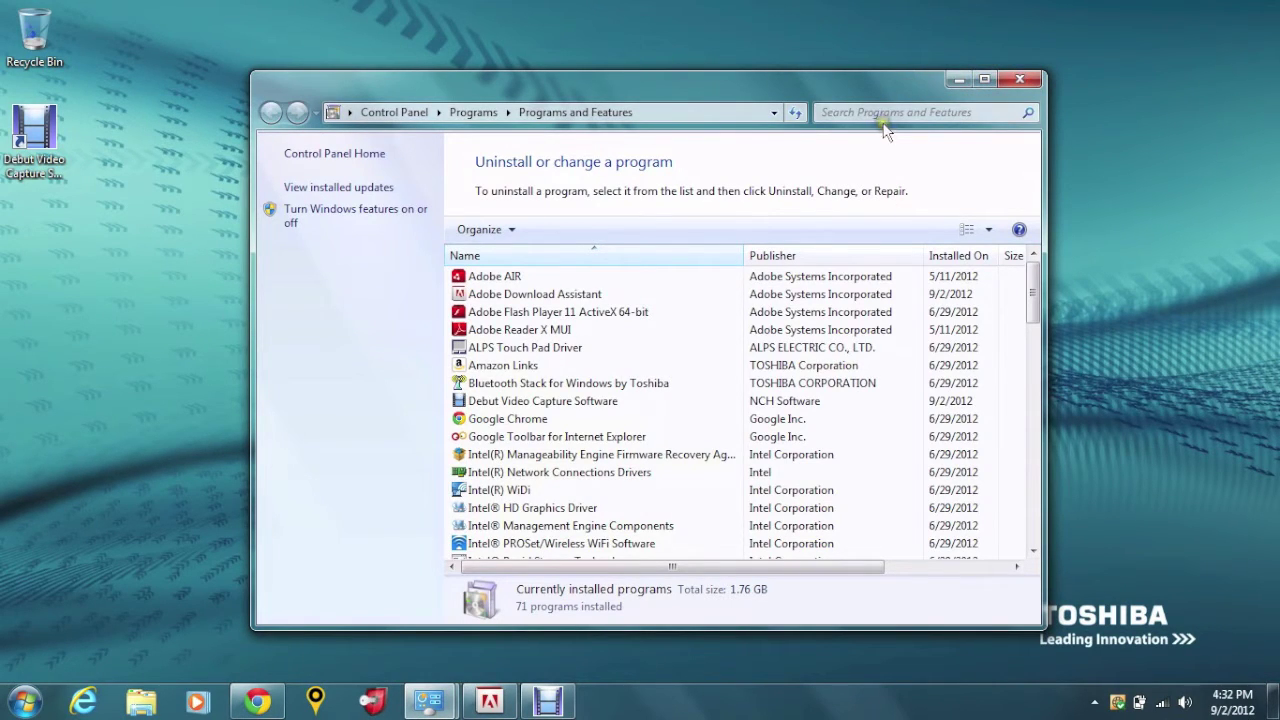
Filter installed programs for 'norton' and start uninstalling Norton Anti-Theft
left_click(884, 118)
type("norton")
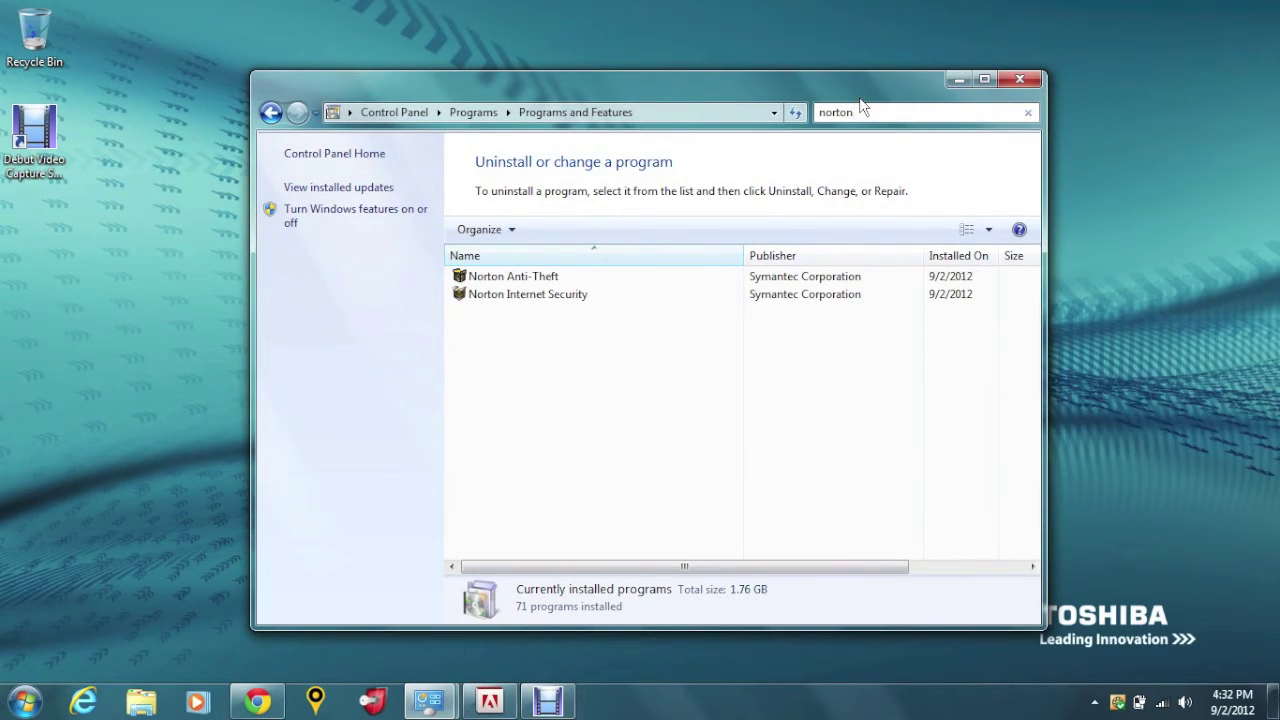
left_click(529, 284)
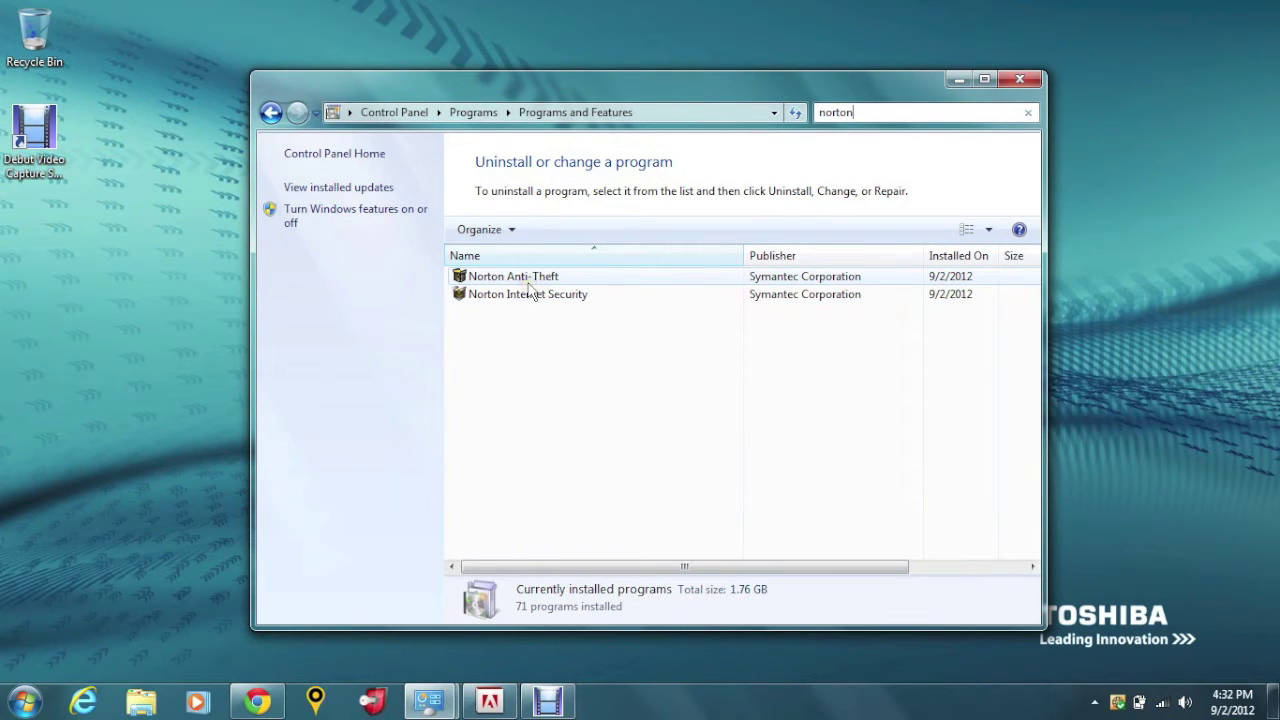
left_click(527, 281)
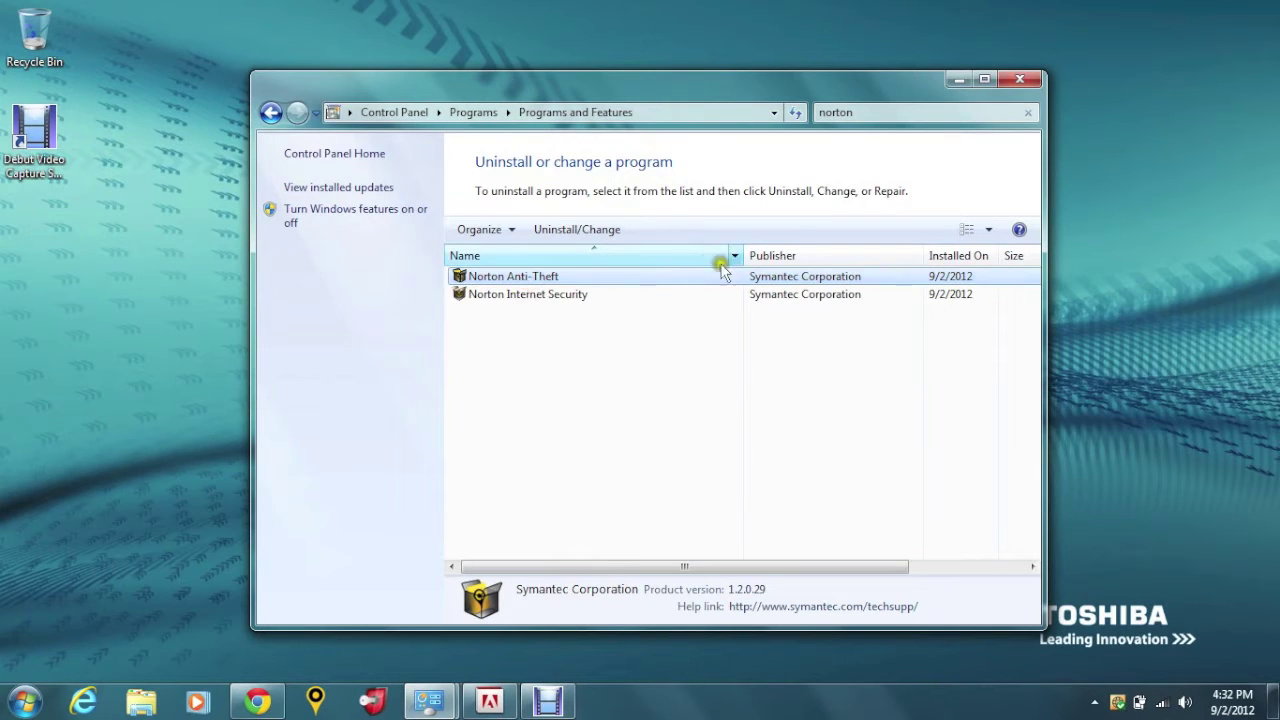
left_click(560, 228)
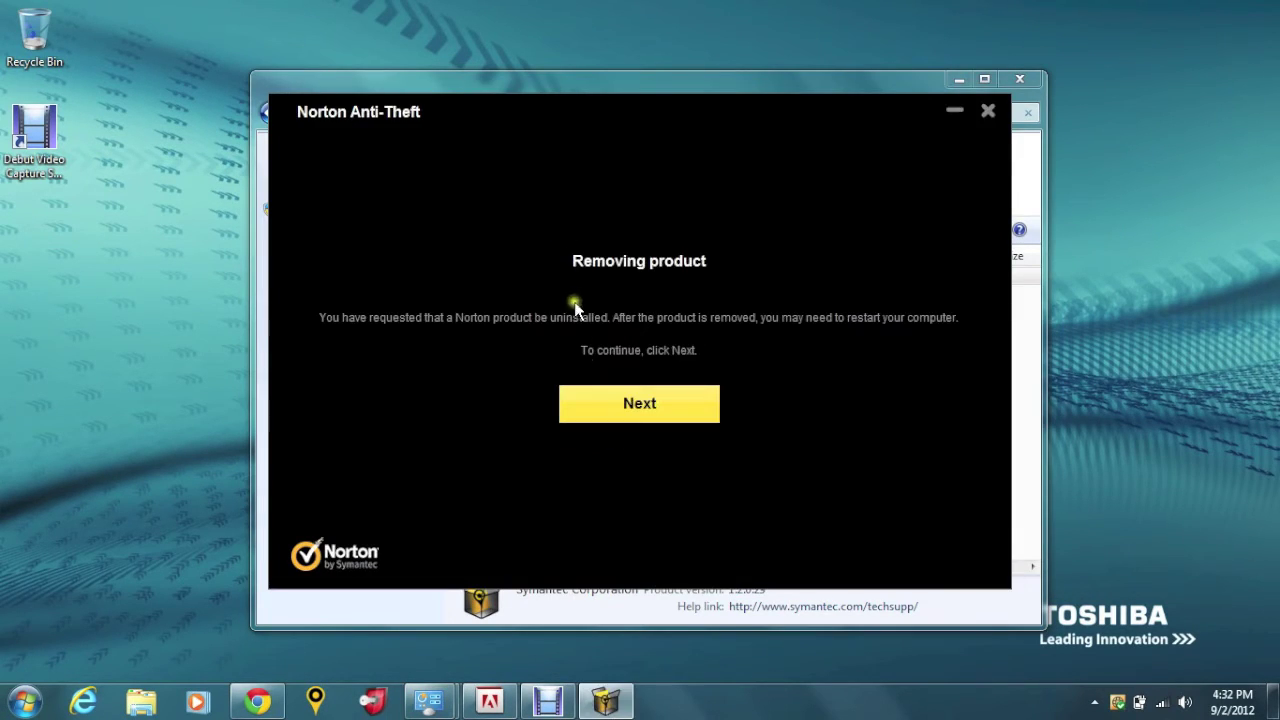
Confirm Norton Anti-Theft removal and choose Restart Later once it finishes
left_click(609, 406)
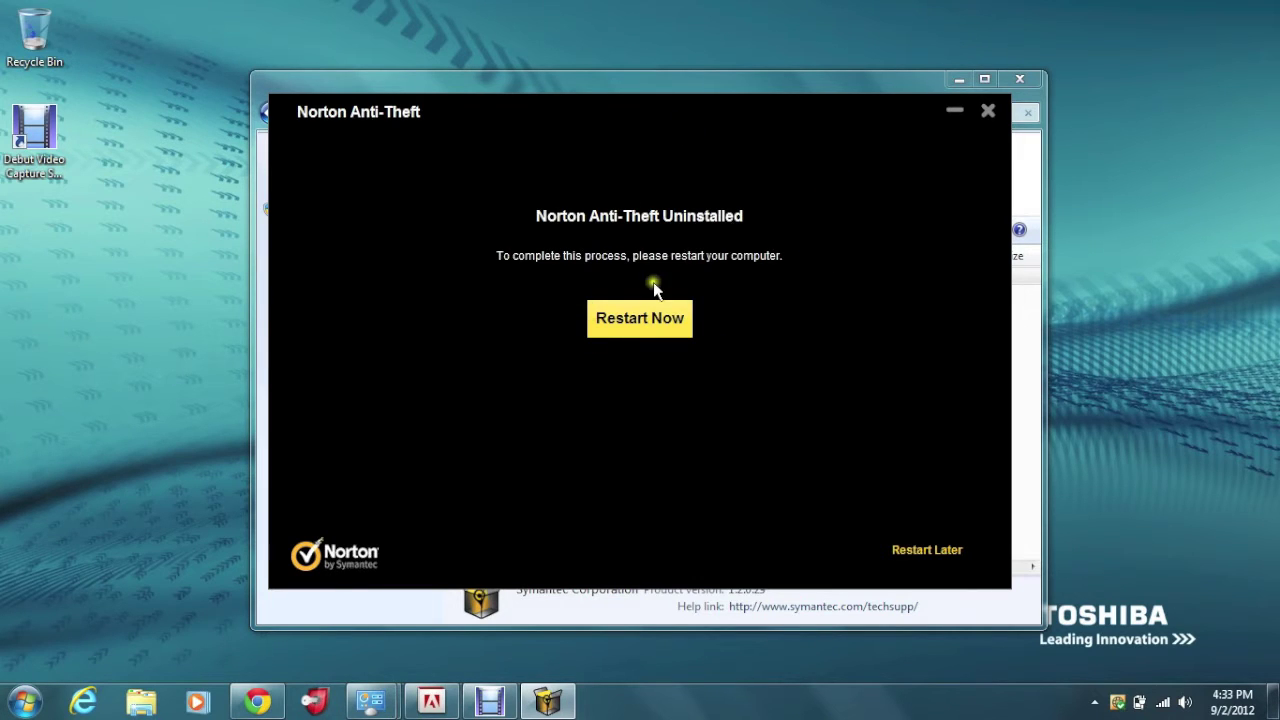
left_click(915, 560)
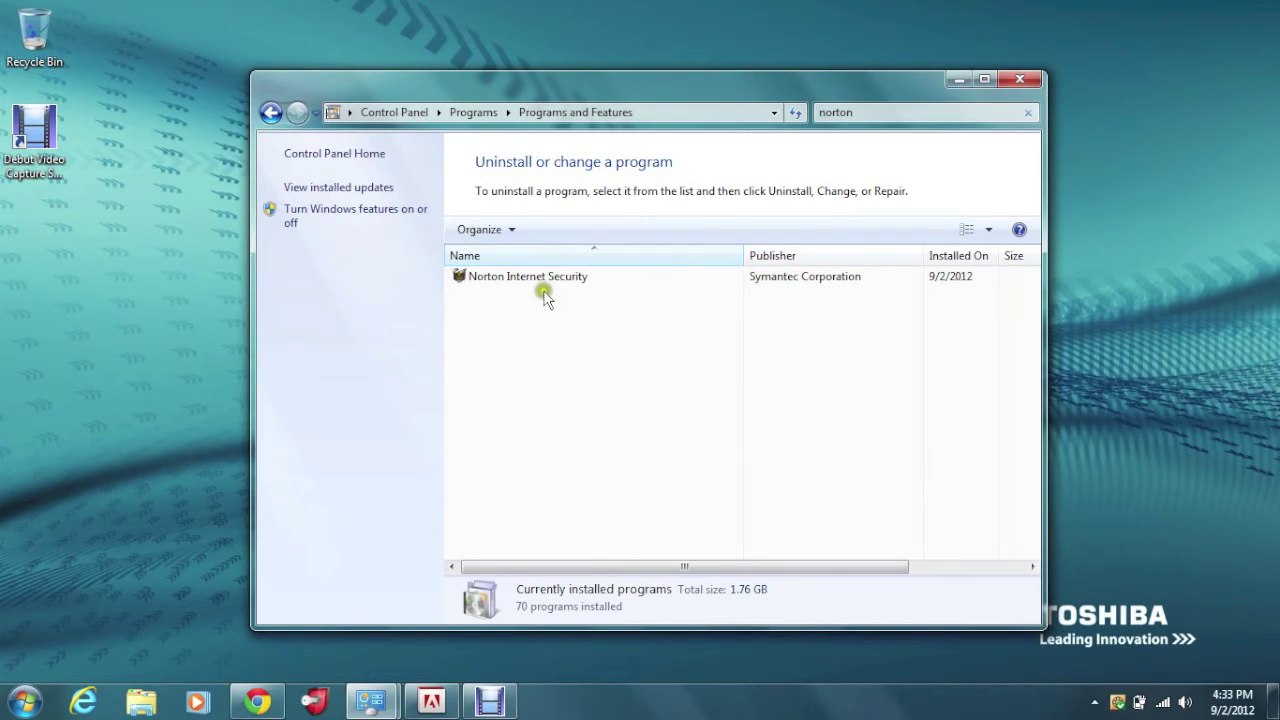
Select Norton Internet Security in the filtered list and launch its uninstaller
left_click(546, 276)
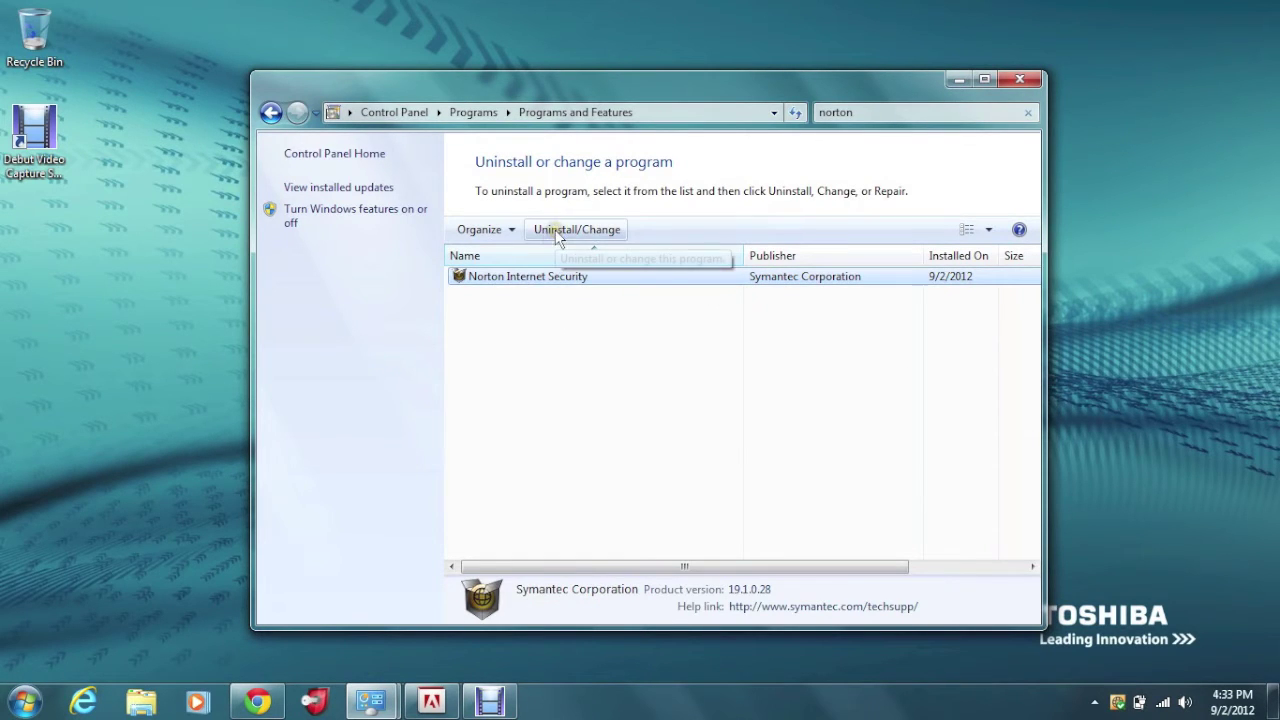
left_click(557, 231)
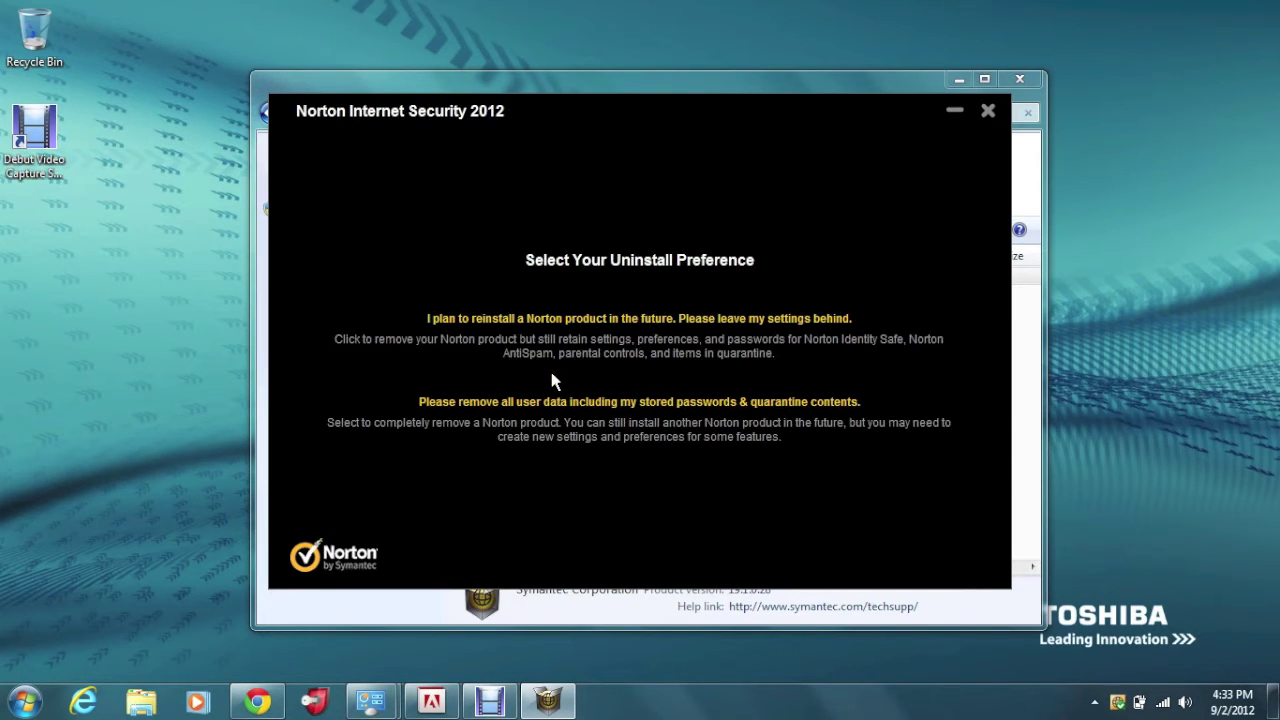
Pick the option removing all user data, stored passwords and quarantine contents
left_click(563, 322)
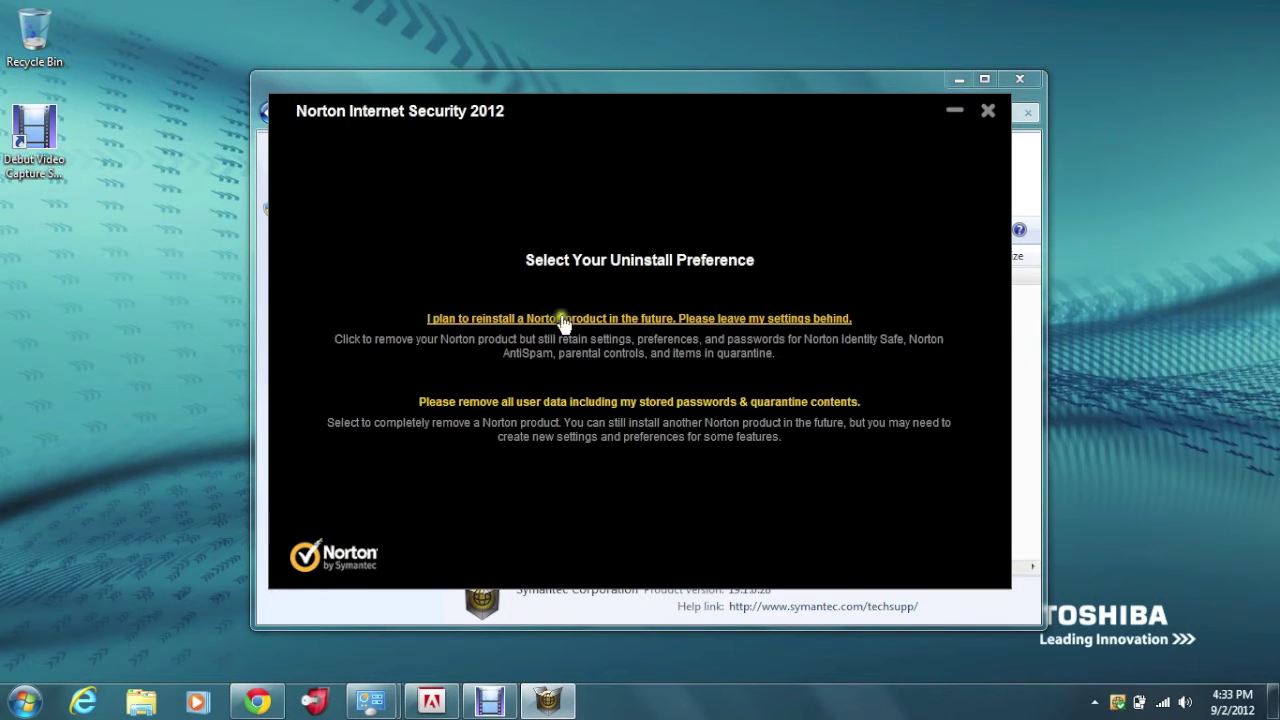
left_click(752, 332)
left_click(738, 401)
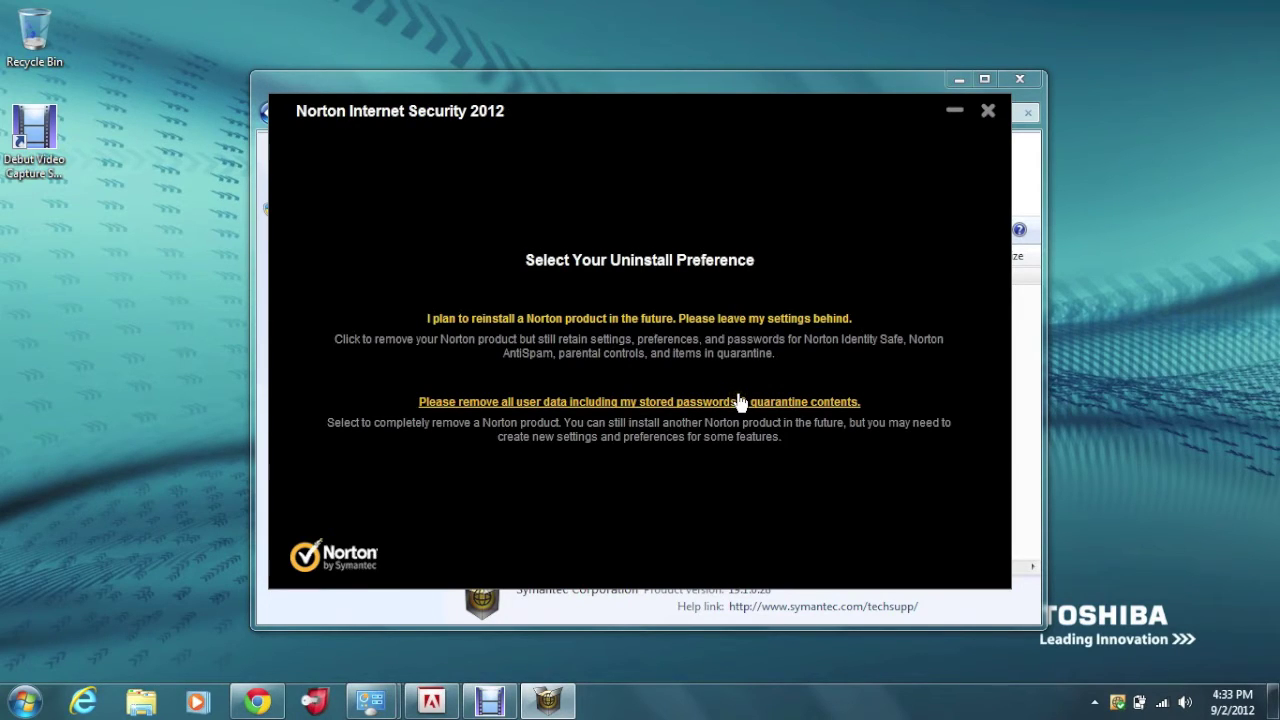
left_click(738, 400)
left_click(737, 402)
left_click(596, 405)
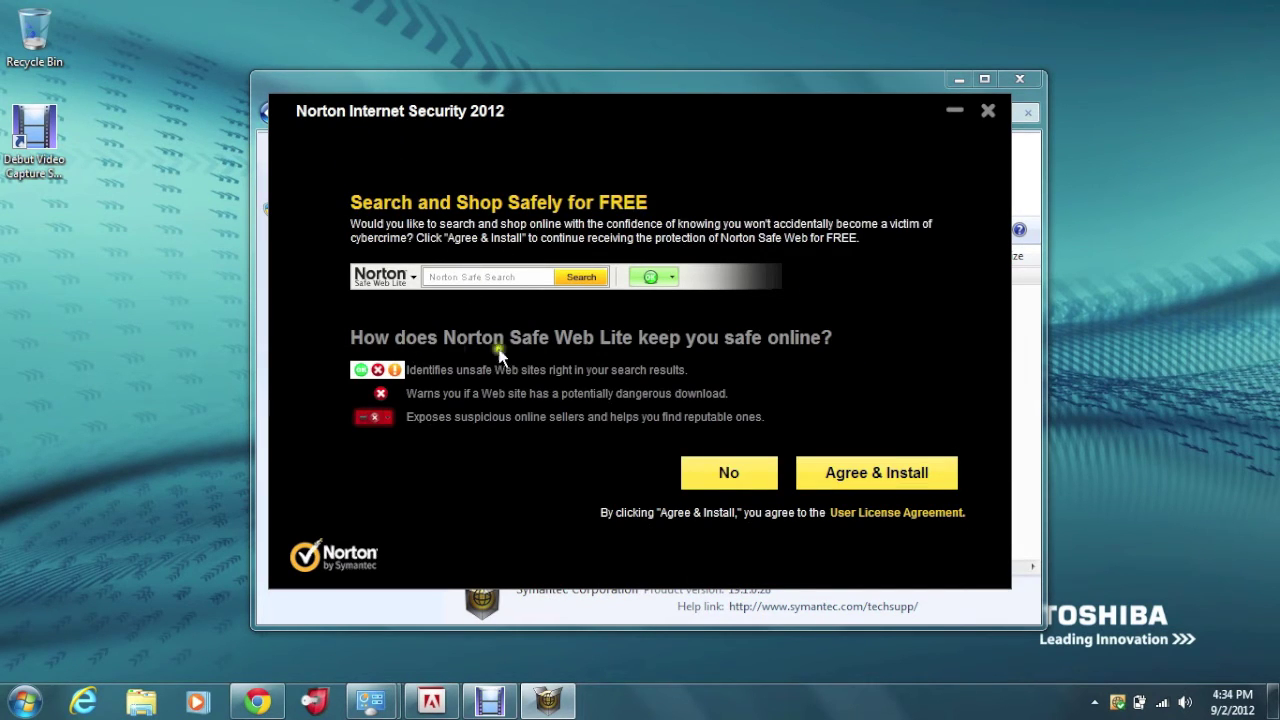
Decline Norton Safe Web Lite, run the uninstall, and defer the restart
left_click(722, 476)
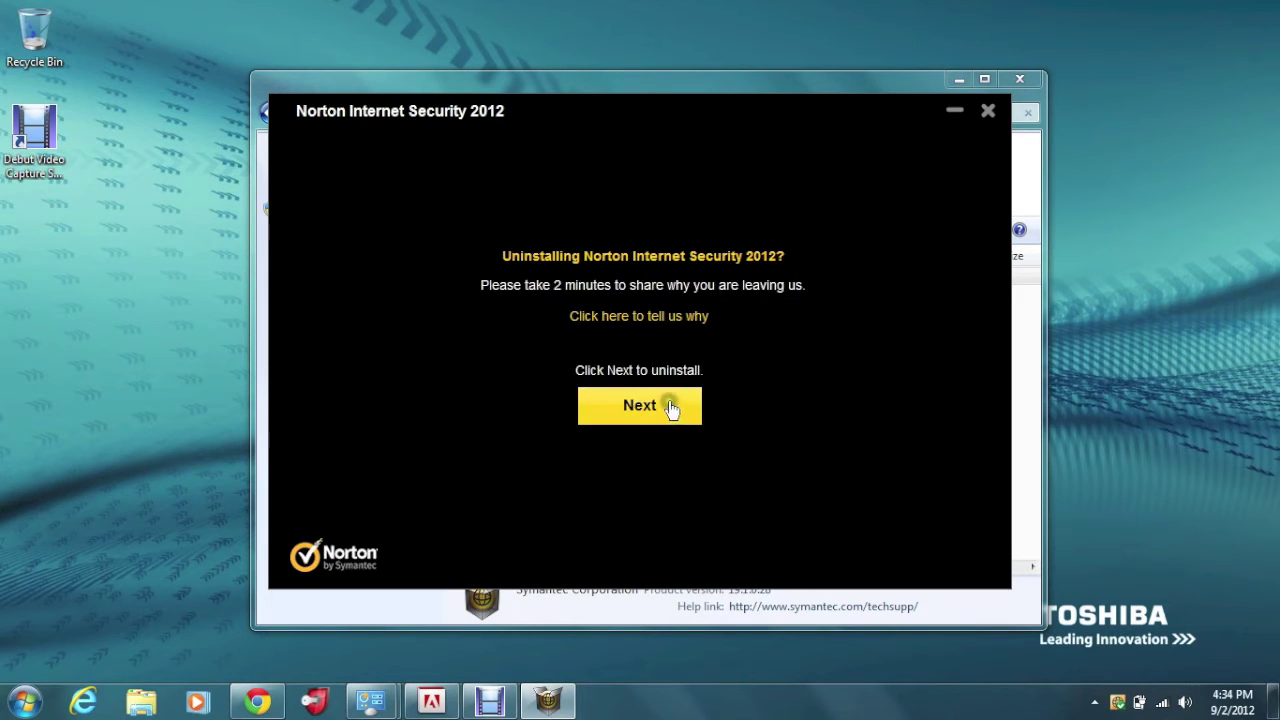
left_click(639, 408)
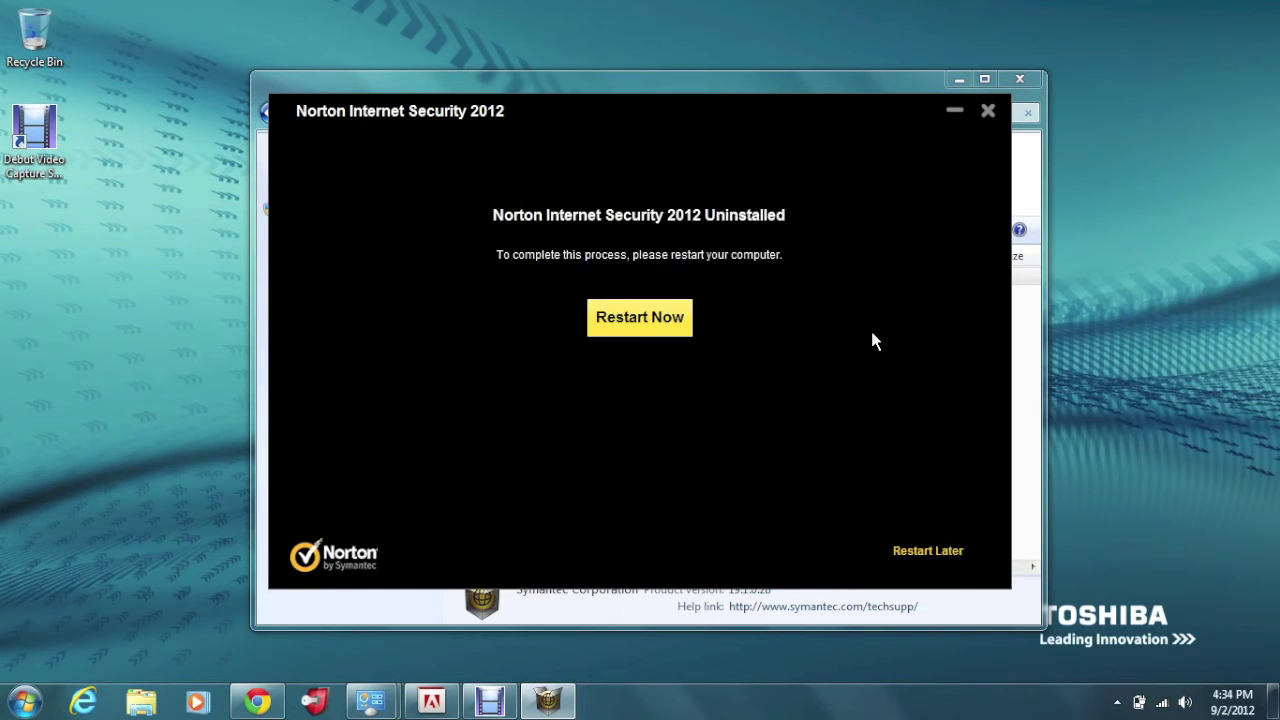
left_click(940, 558)
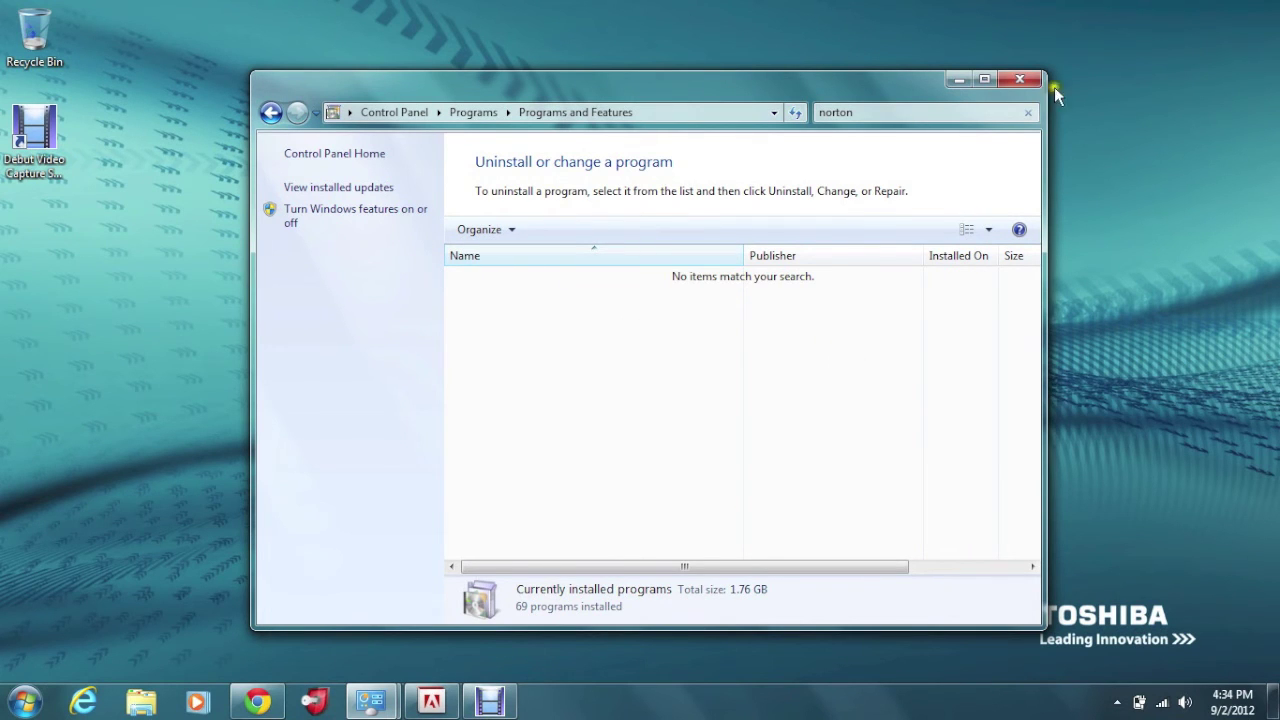
Close the empty Norton-filtered Programs and Features window and show hidden tray icons
left_click(1019, 80)
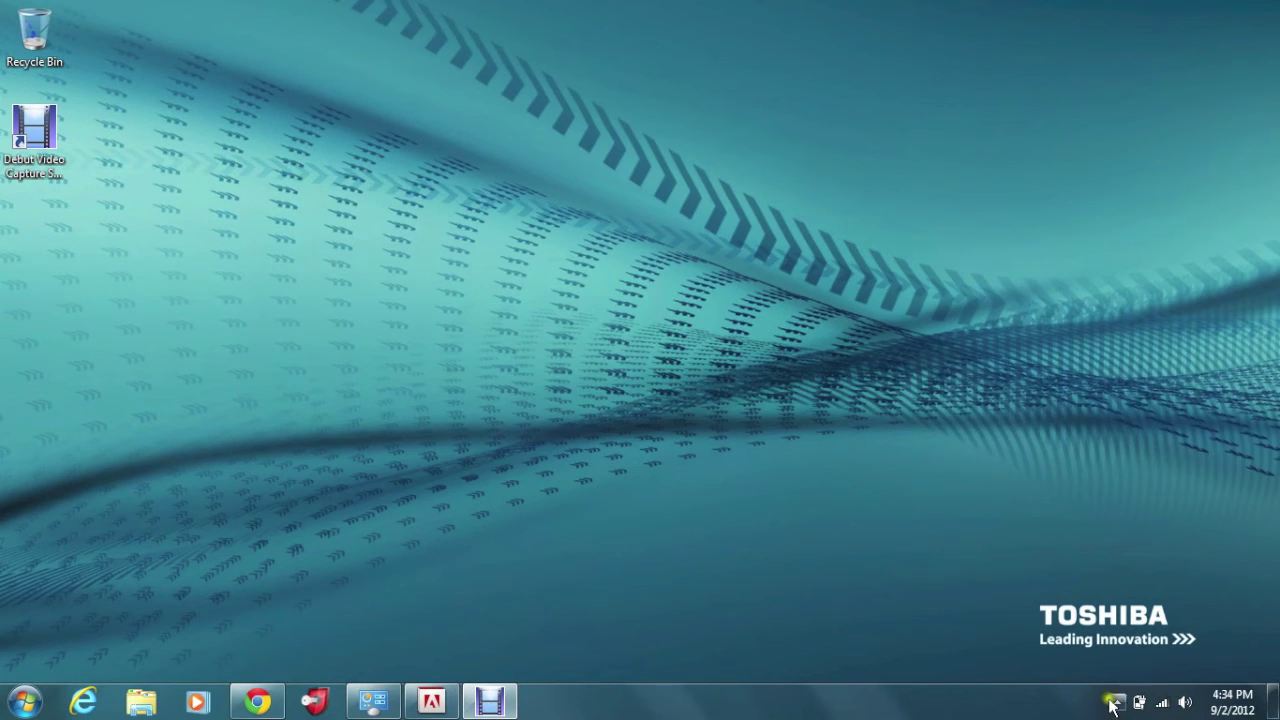
left_click(1117, 702)
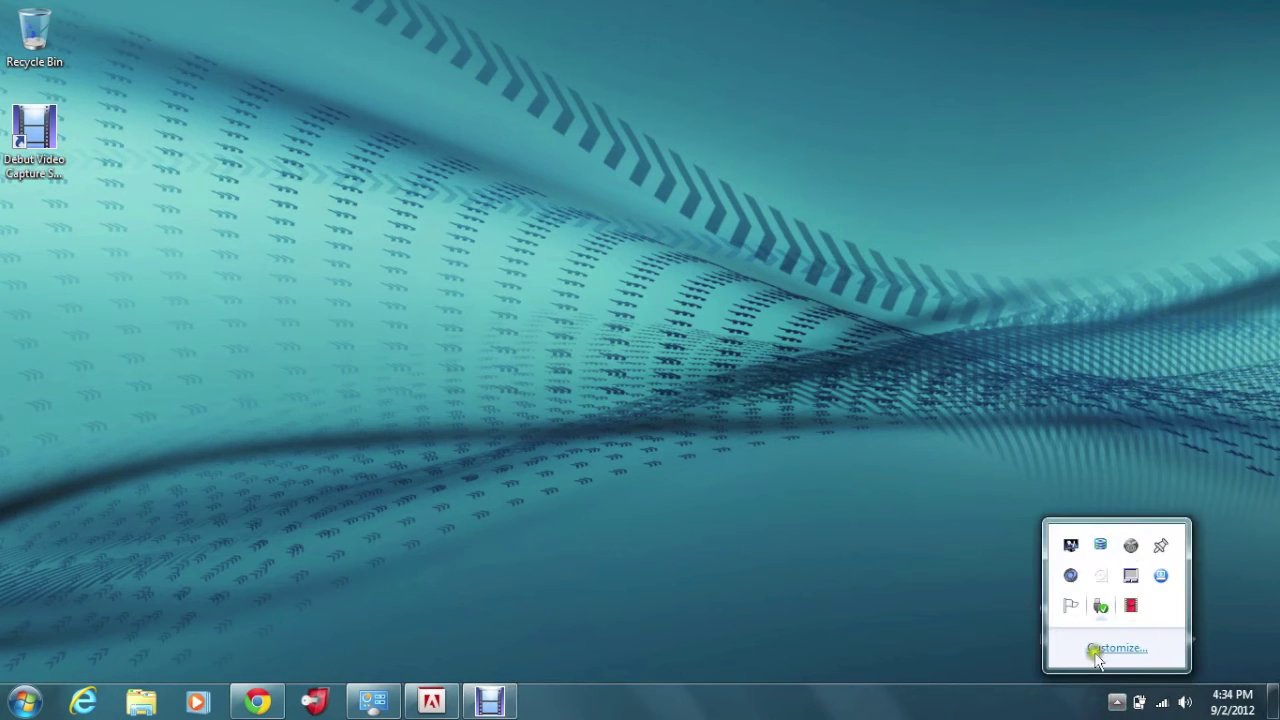
Browse All Programs in the Start menu, view Shut down options, then dismiss the menu
left_click(24, 700)
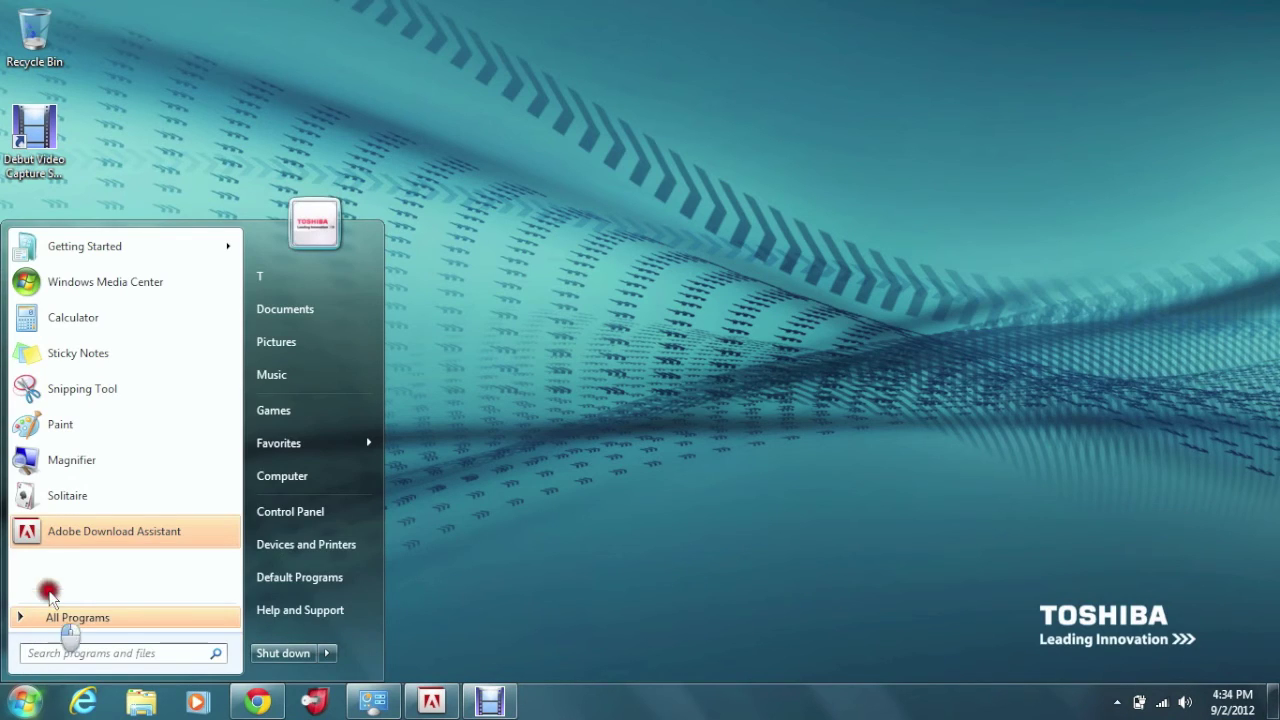
left_click(52, 617)
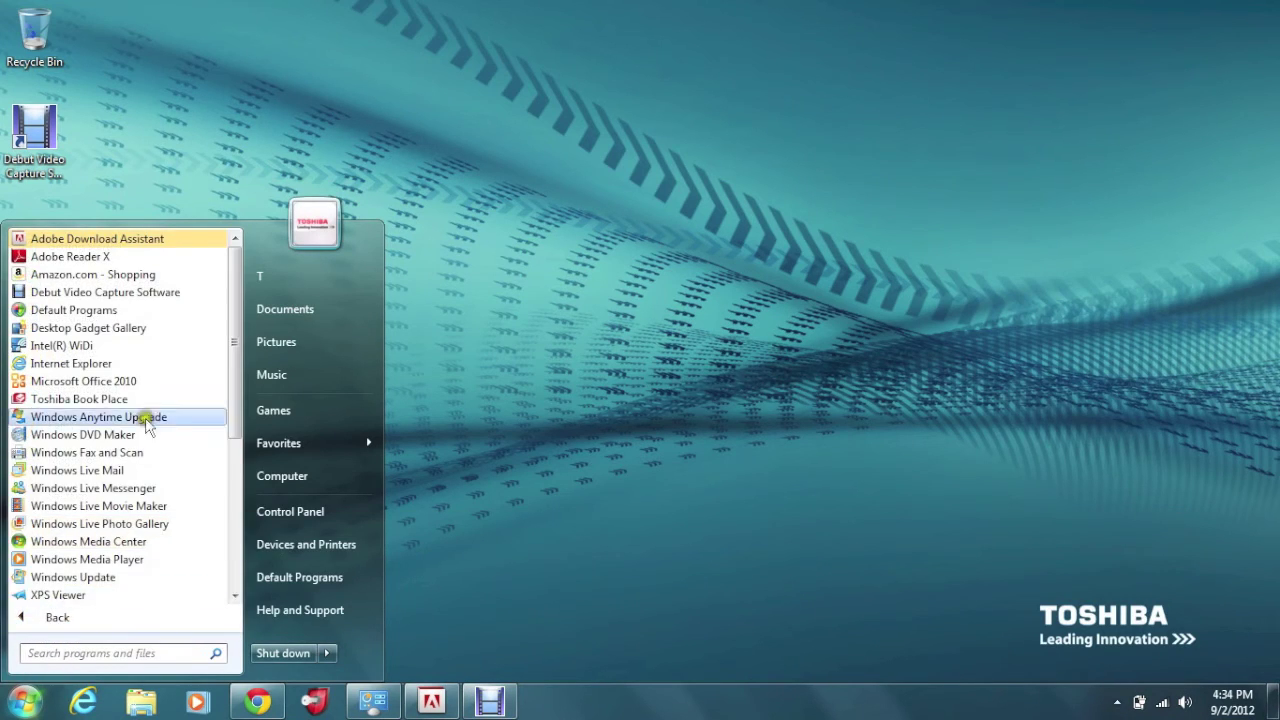
mouse_move(231, 340)
left_mouse_down()
mouse_move(227, 543)
mouse_move(276, 109)
left_mouse_up()
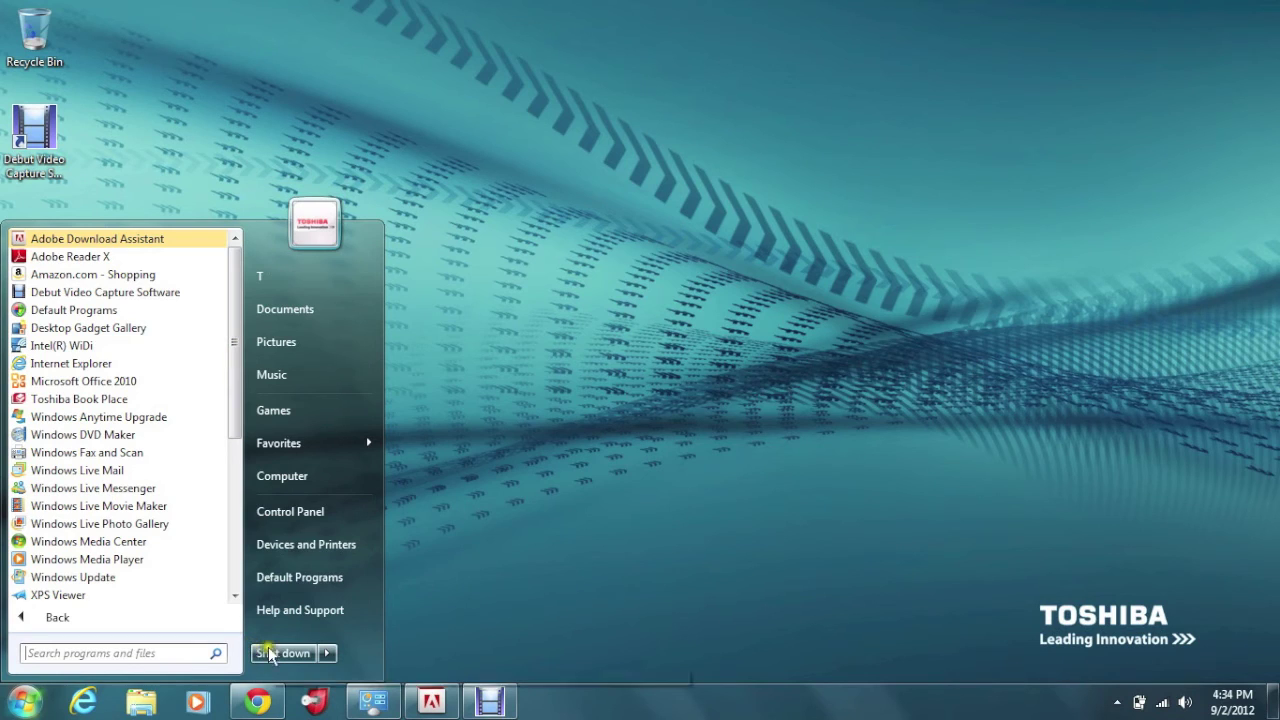
left_click(326, 654)
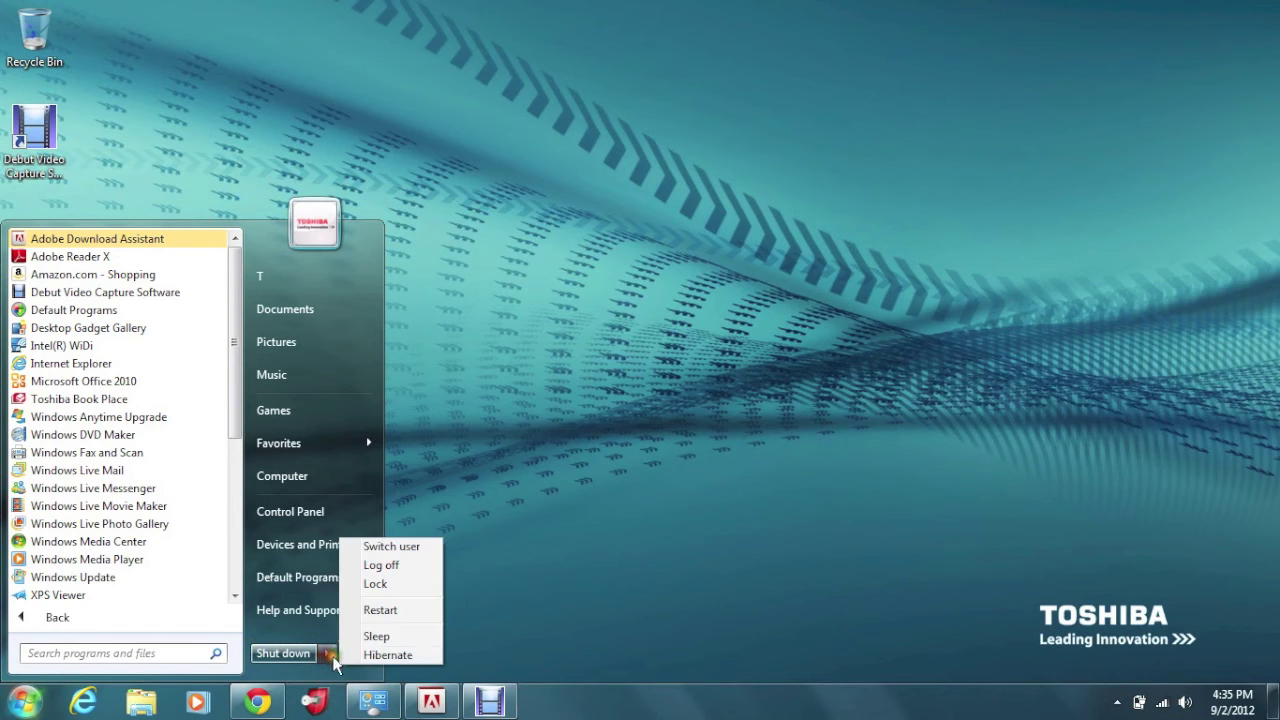
left_click(584, 336)
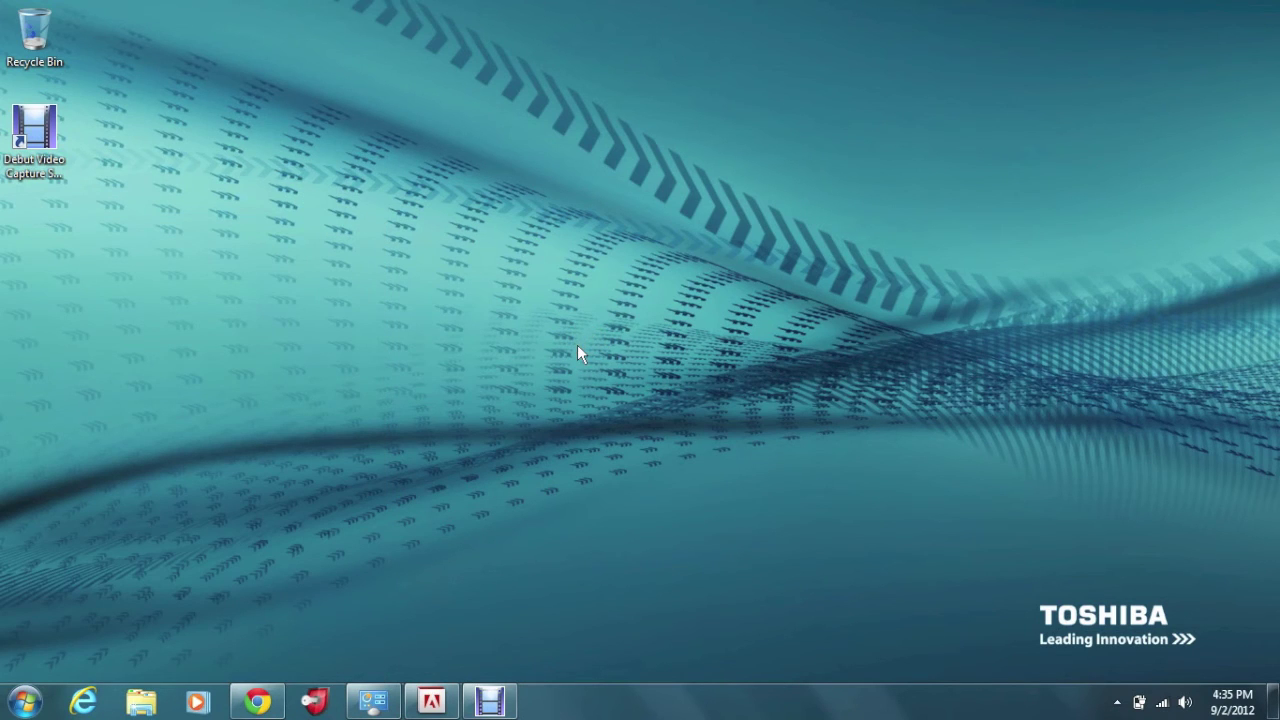